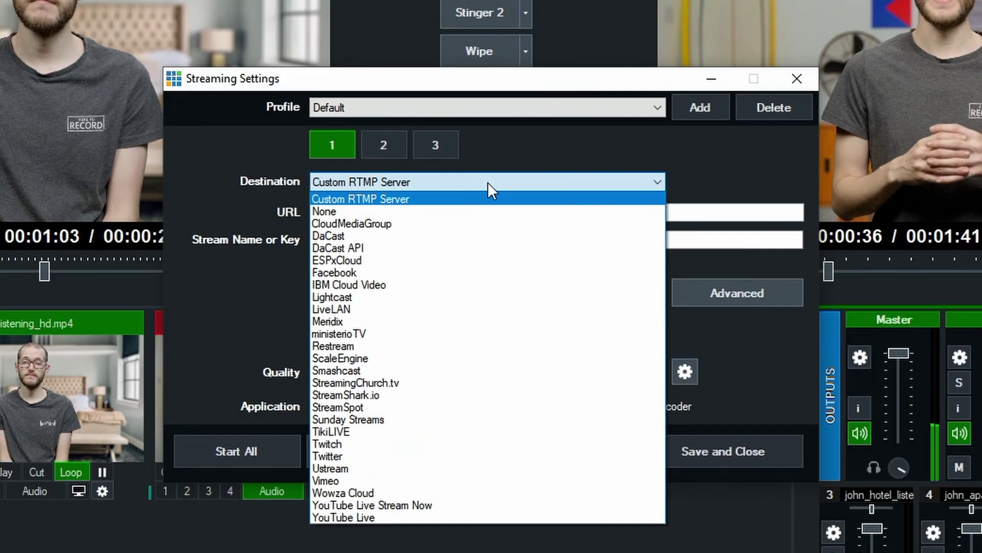
# Stream to LiveLAN and open the LiveLAN stream page in a web browser
pyautogui.click(349, 309)
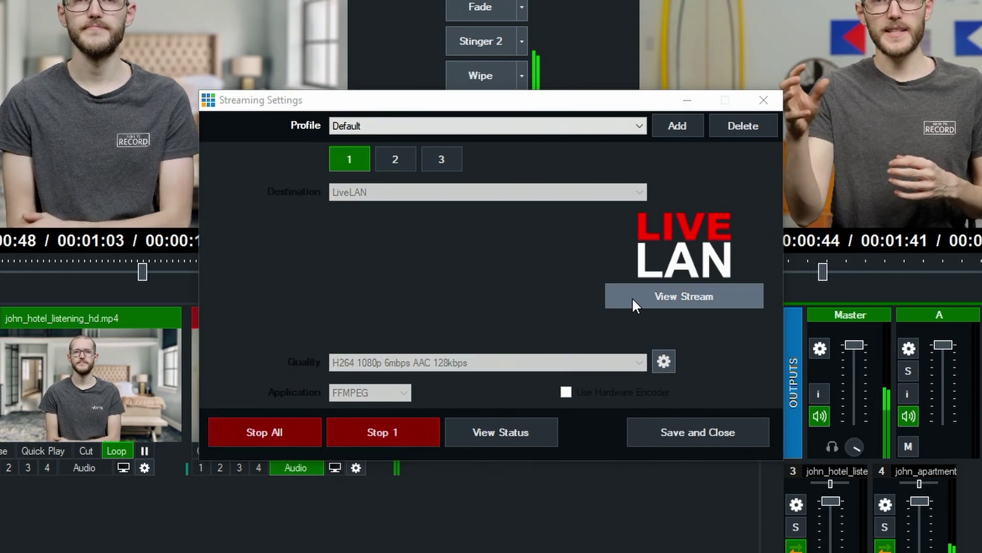
pyautogui.click(684, 297)
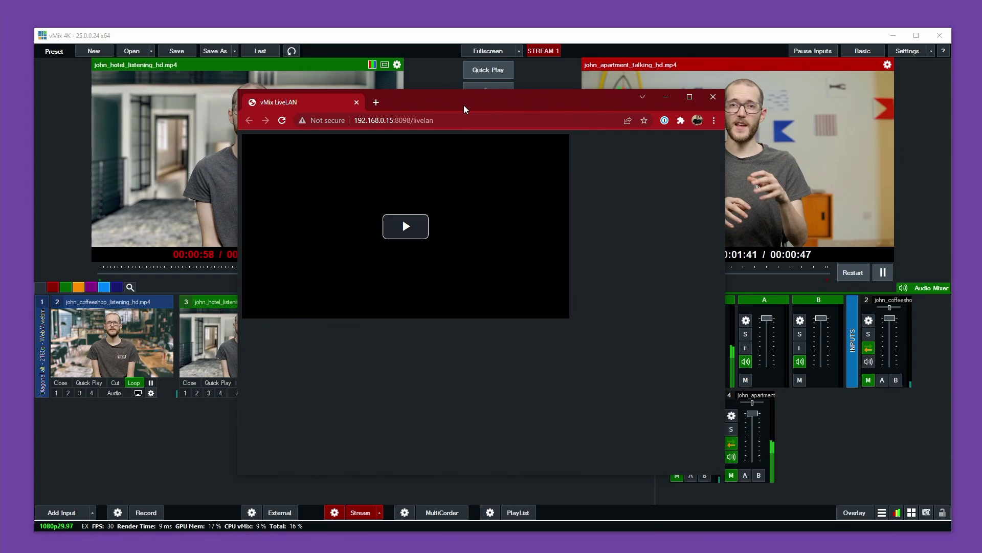
# Play the LiveLAN stream in Chrome and shrink the browser window to reveal vMix
pyautogui.click(442, 122)
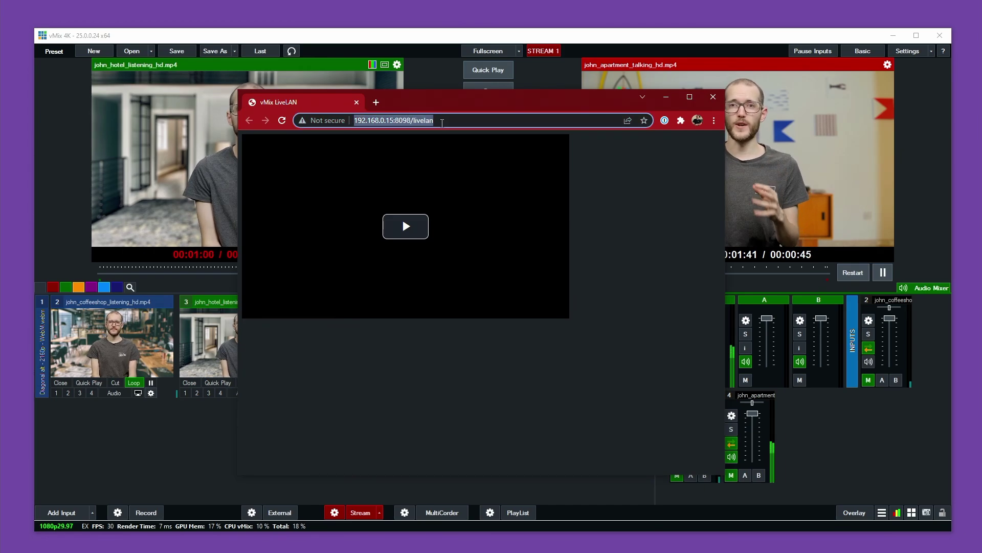
pyautogui.click(407, 227)
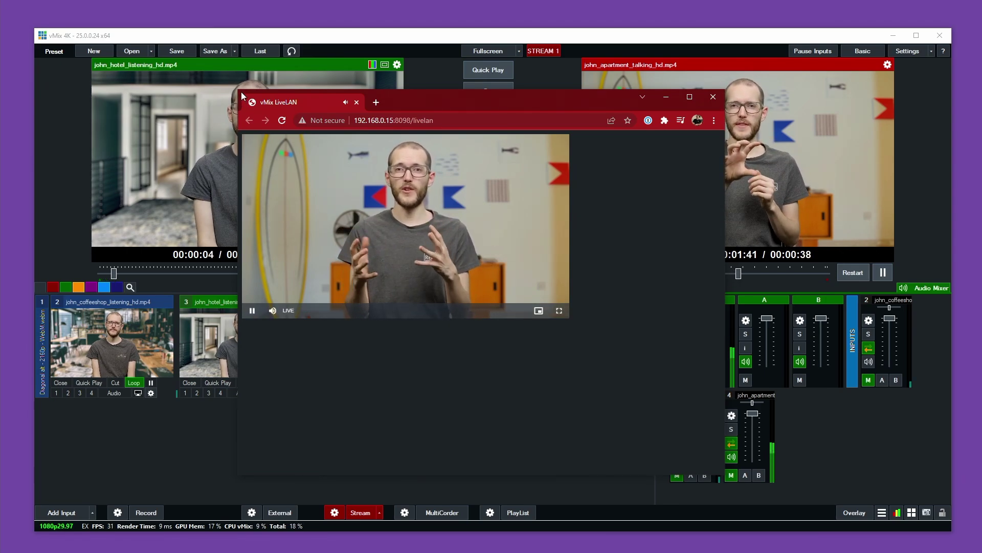
pyautogui.moveTo(241, 93); pyautogui.dragTo(407, 185)
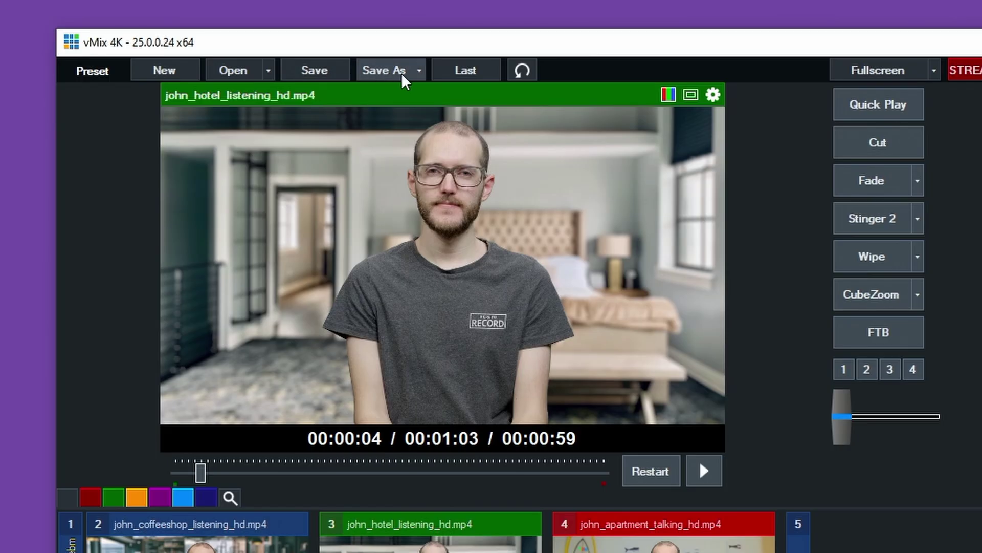
# Save the preset as a bundle with all five inputs' media, totalling 1381 MB
pyautogui.click(420, 71)
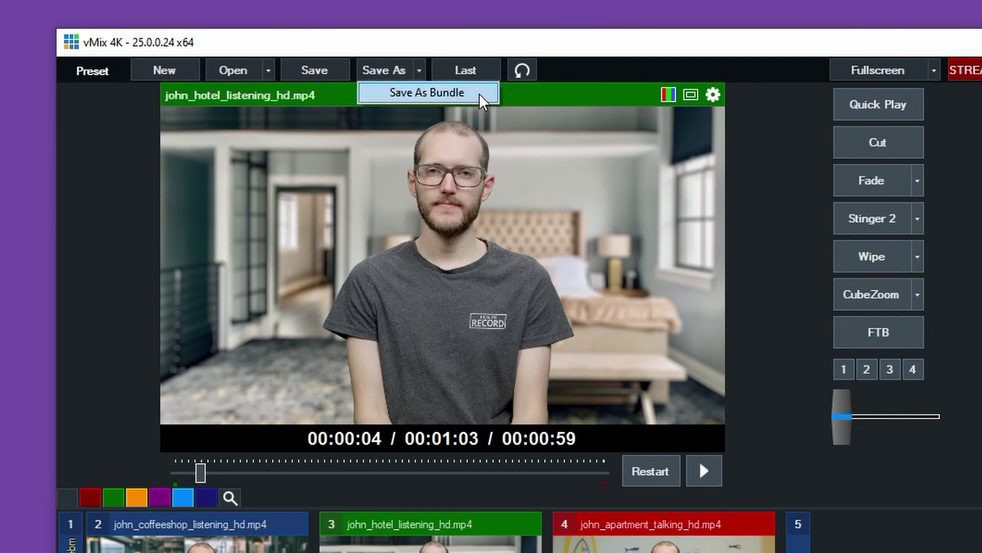
pyautogui.click(461, 93)
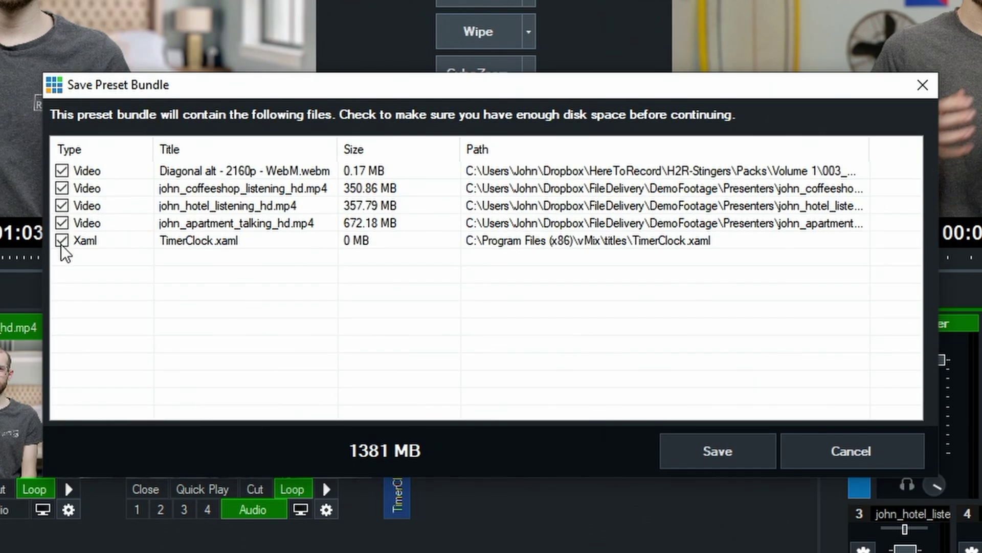
pyautogui.click(755, 463)
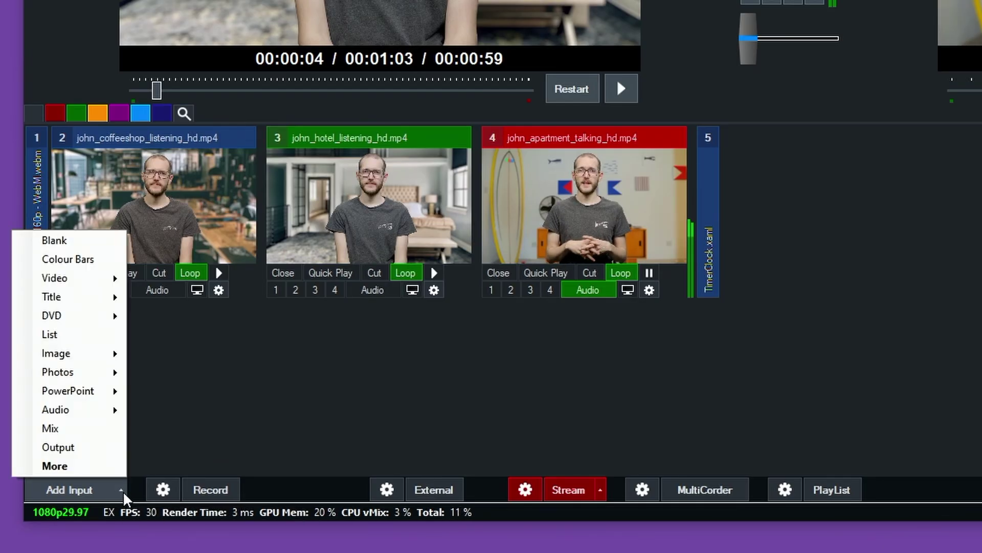
# Add an Output input, preview it, and set its layer 1 to 5 TimerClock.xaml
pyautogui.click(100, 447)
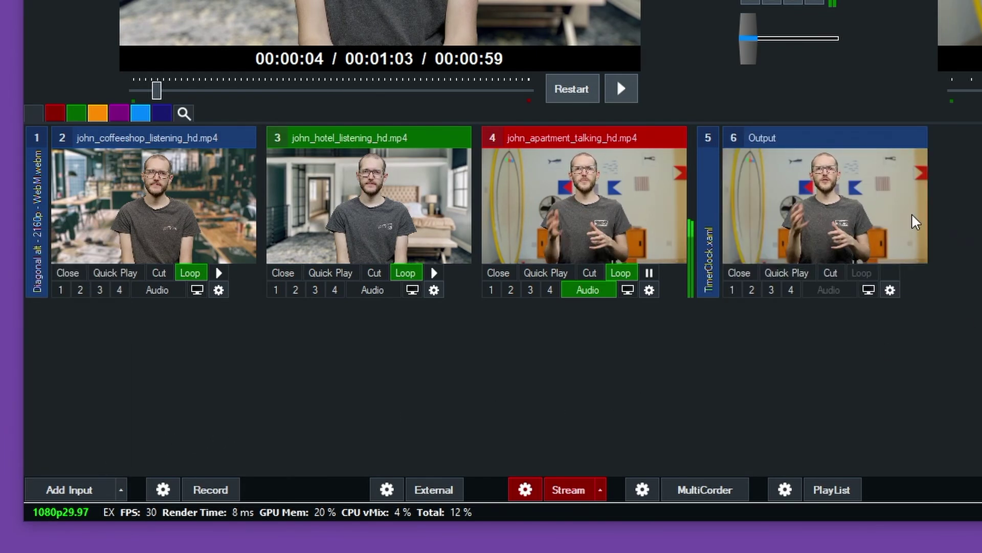
pyautogui.click(827, 215)
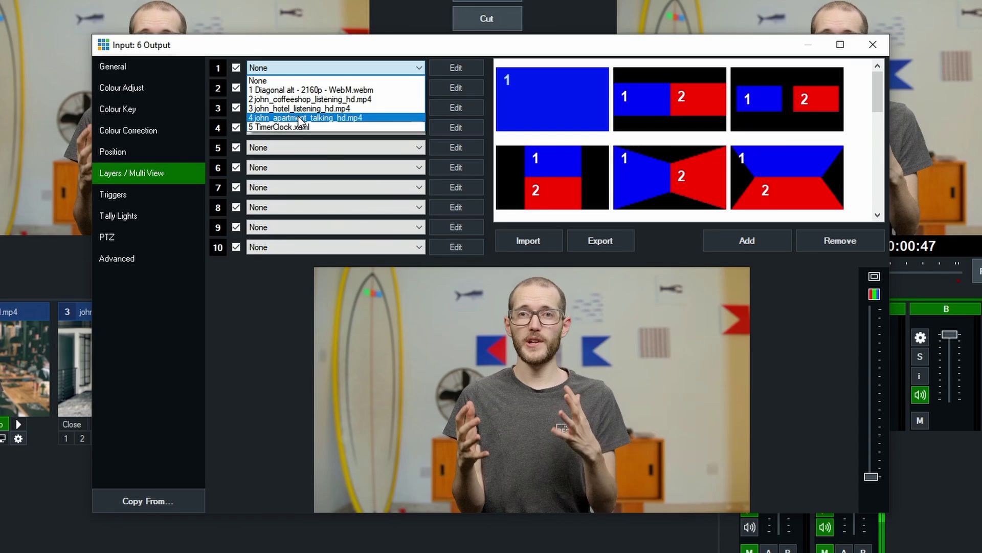
pyautogui.click(297, 127)
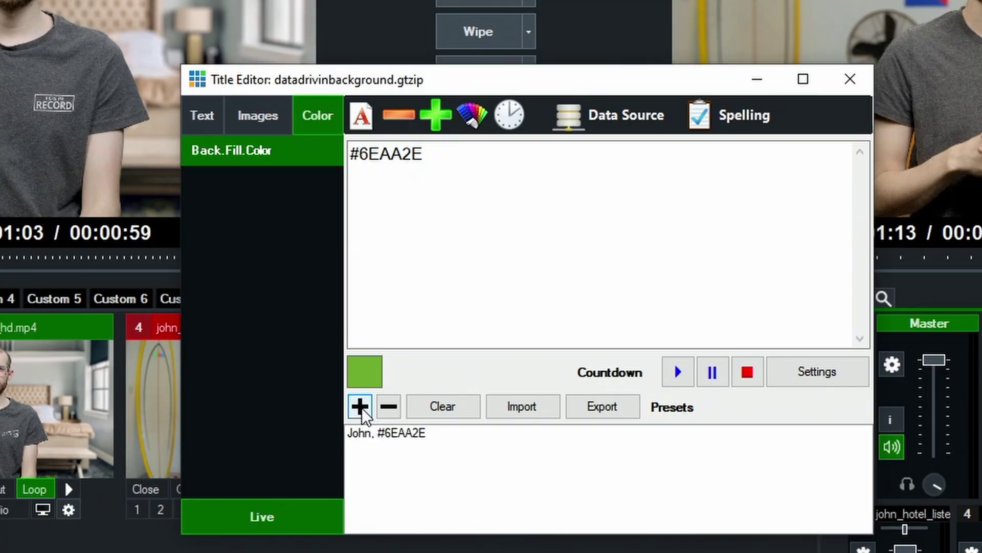
# Create a Sean title preset with blue #0000FF background, then switch back to John
pyautogui.click(202, 115)
pyautogui.doubleClick(368, 153)
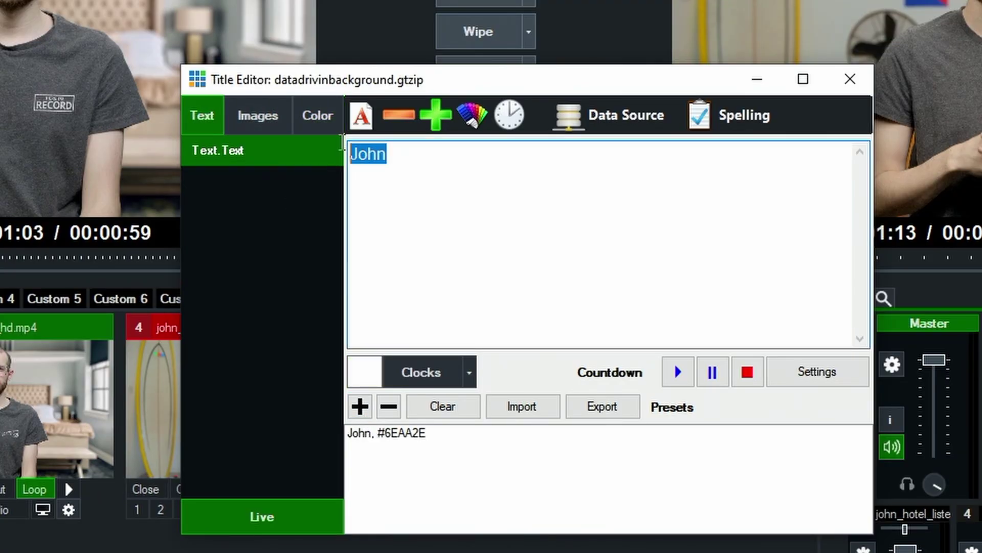
pyautogui.write('Sean')
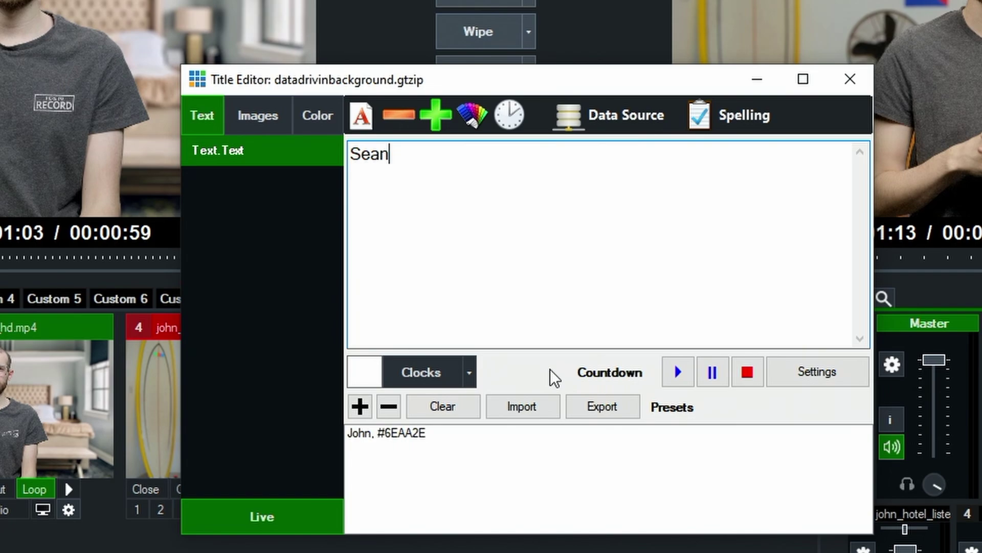
pyautogui.click(365, 371)
pyautogui.click(409, 360)
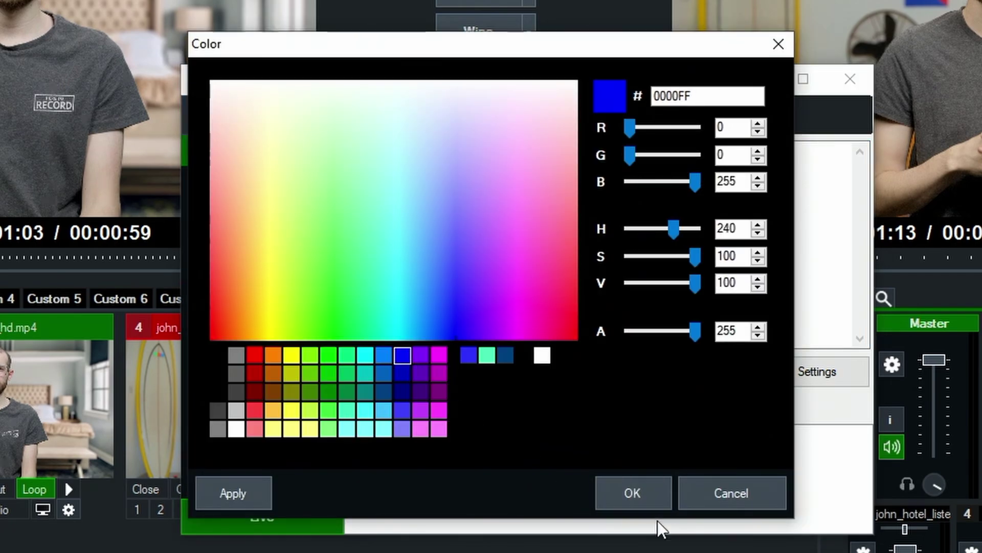
pyautogui.click(632, 493)
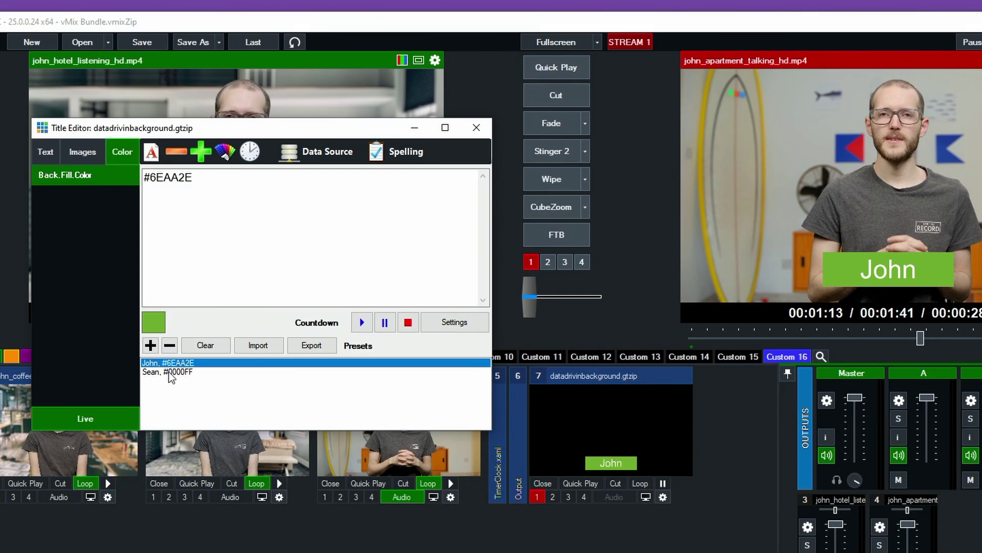
pyautogui.click(172, 373)
pyautogui.press('Up')
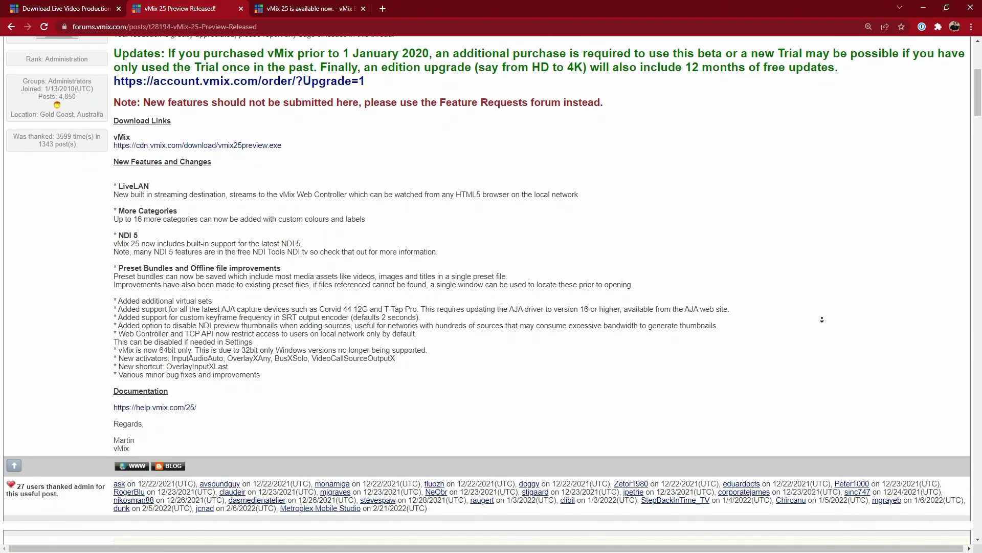
pyautogui.scroll(-3, 822, 320)
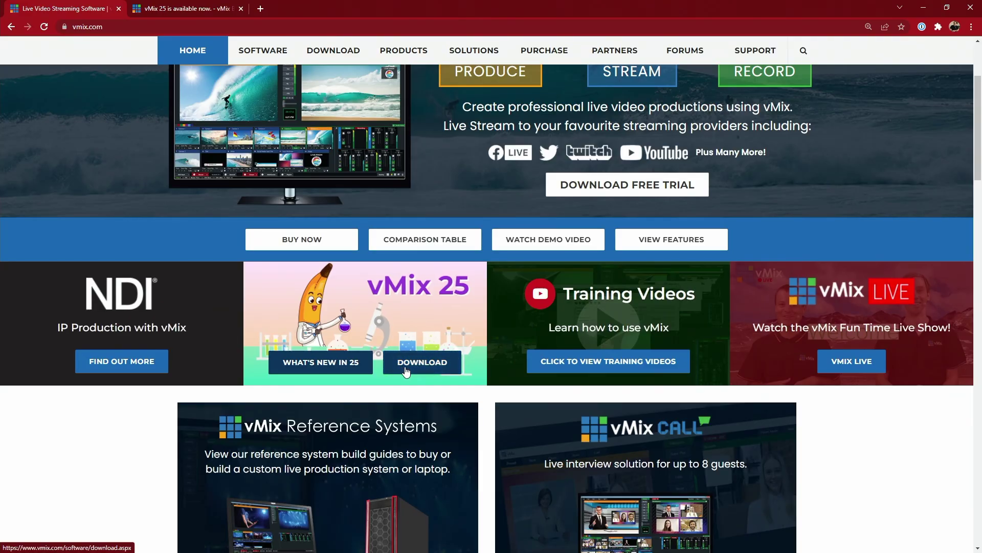
# Open the vMix 25 (25.0.0.24) download page on vmix.com
pyautogui.click(424, 363)
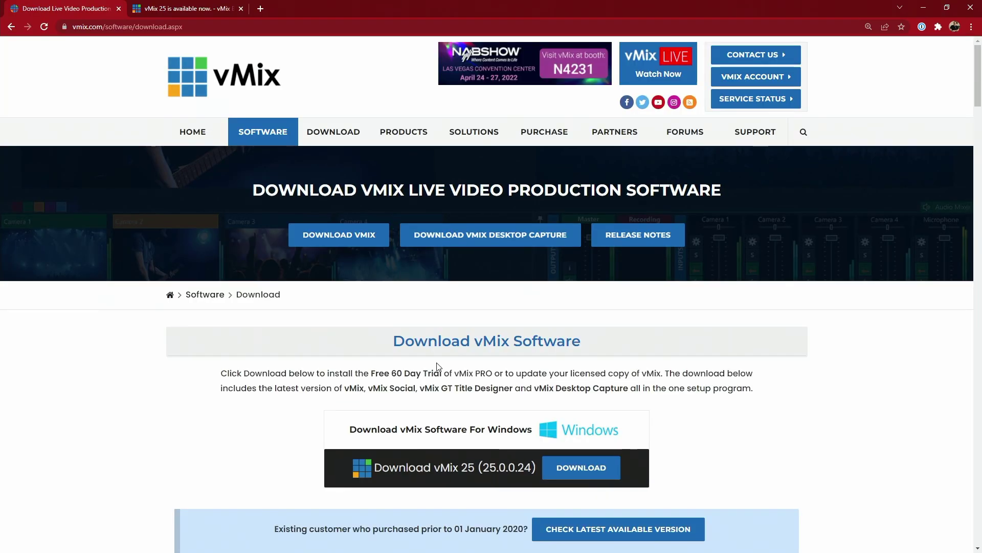
pyautogui.scroll(-3, 277, 369)
pyautogui.scroll(-2, 184, 341)
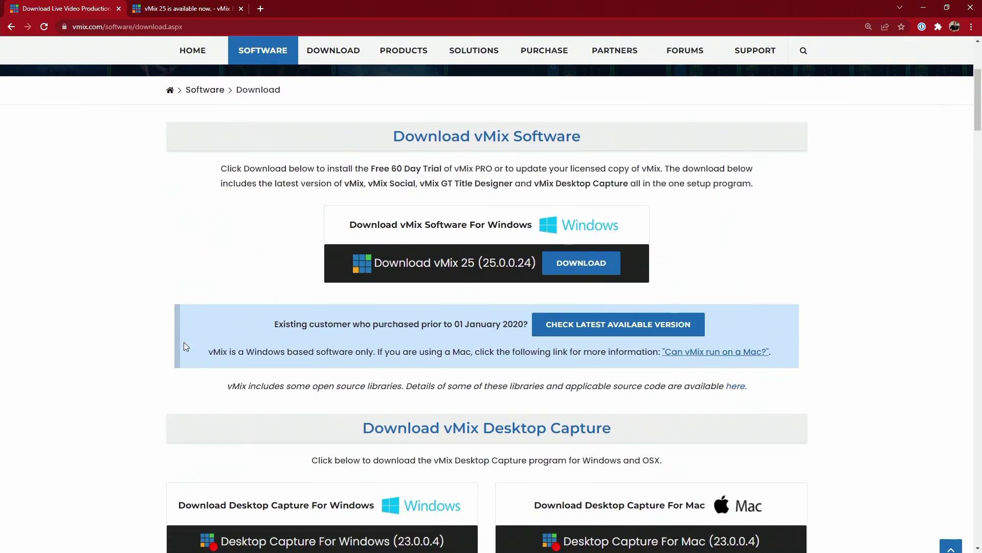